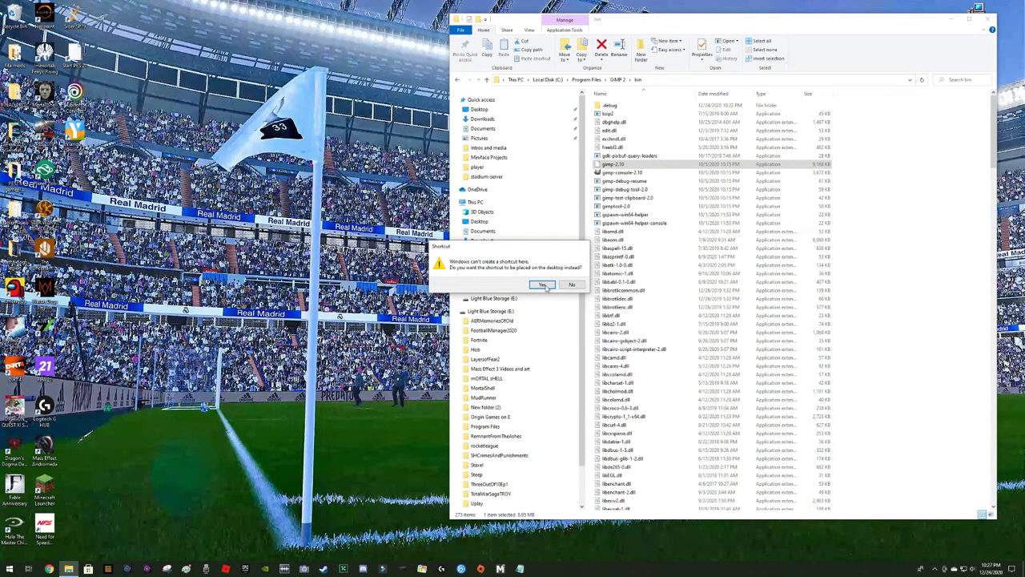
Step: Confirm placing the gimp-2.10 shortcut on the desktop and bring up its options
{"action": "left_click", "coordinate": [541, 286]}
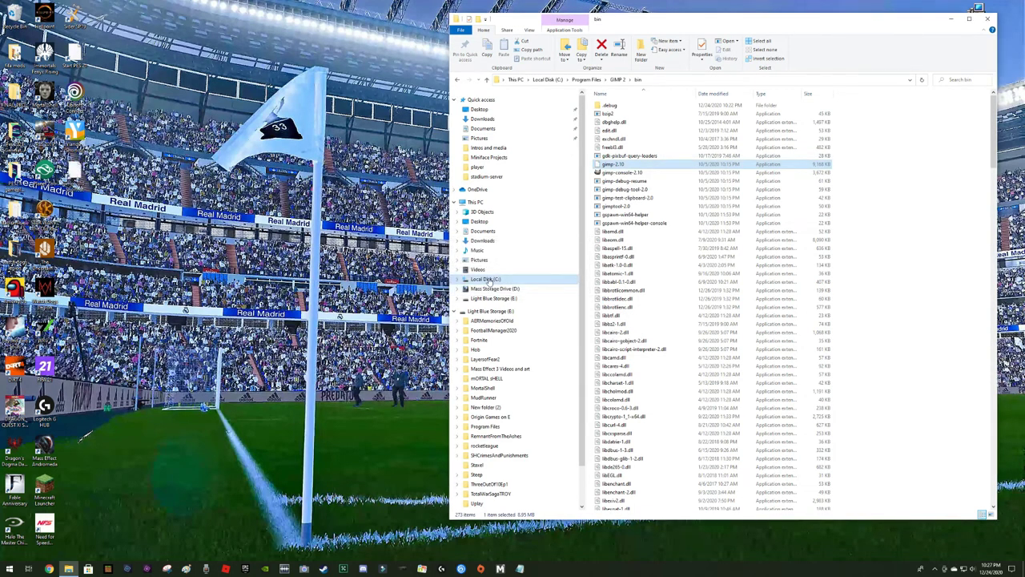
{"action": "left_click", "coordinate": [372, 203]}
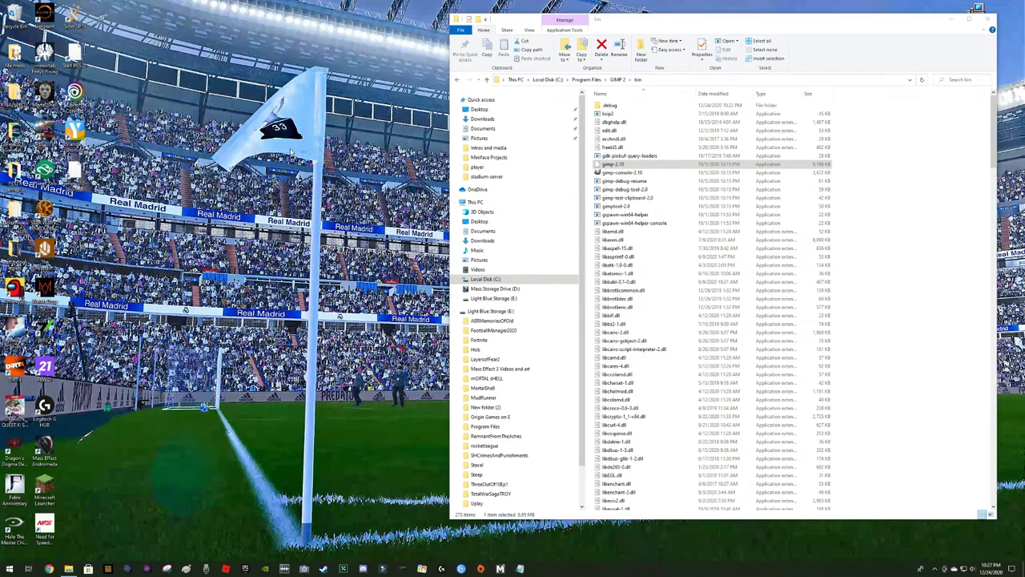
{"action": "right_click", "coordinate": [73, 168]}
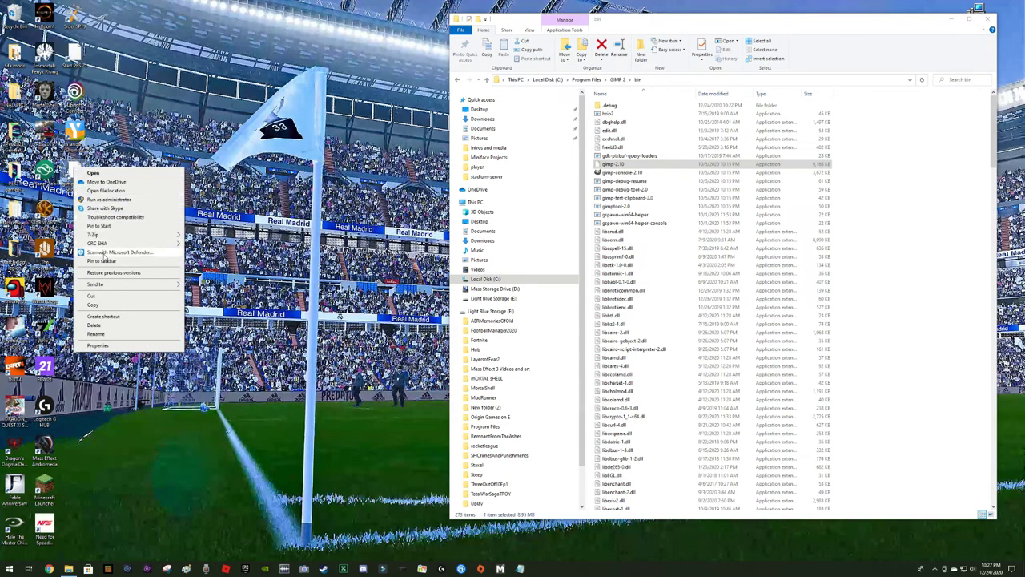
Step: Change the gimp-2.10 desktop shortcut's icon to the GIMP icon and apply it
{"action": "left_click", "coordinate": [121, 345]}
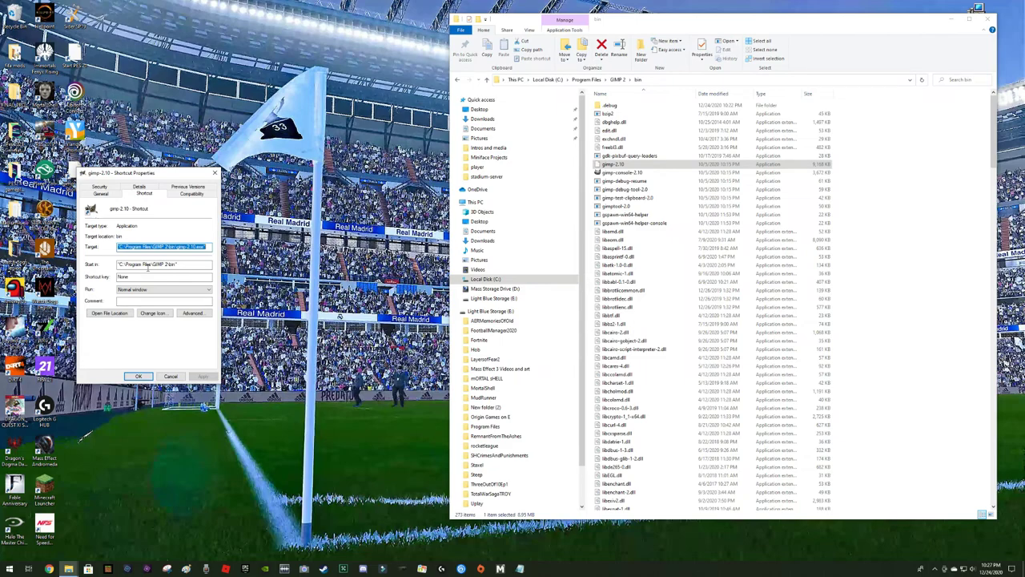
{"action": "left_click", "coordinate": [152, 312]}
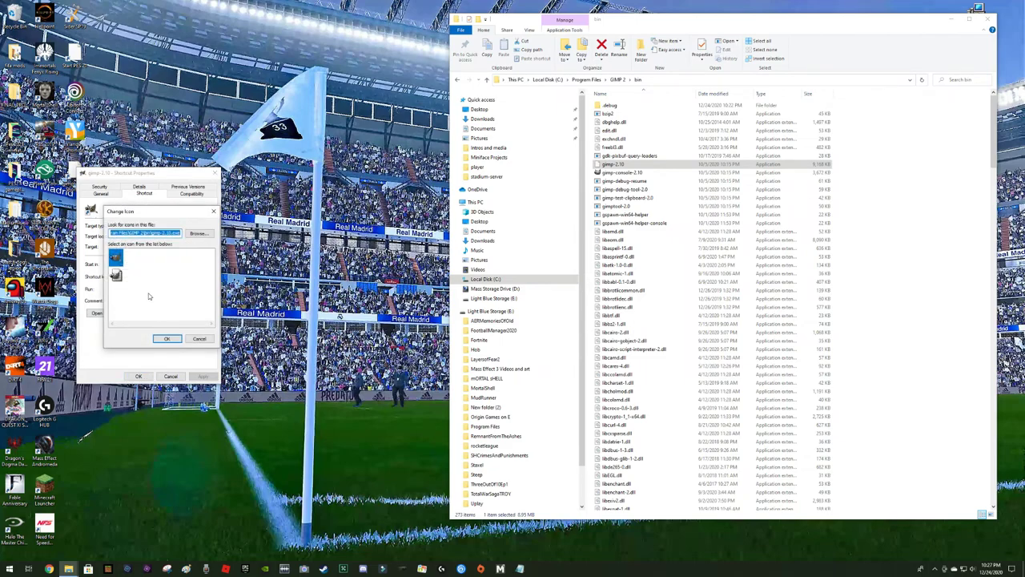
{"action": "left_click", "coordinate": [117, 258]}
{"action": "left_click", "coordinate": [165, 339]}
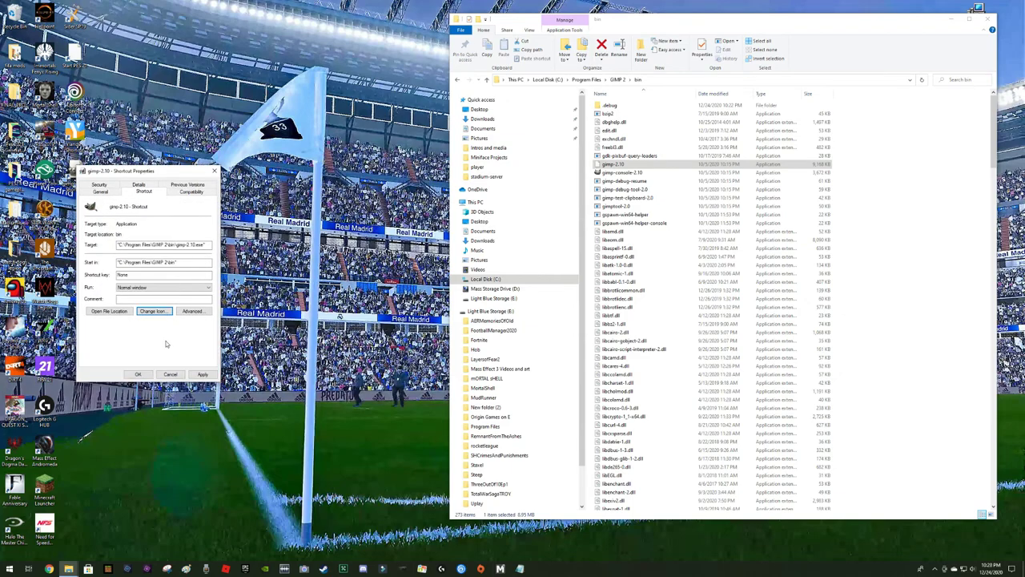
{"action": "left_click", "coordinate": [138, 376]}
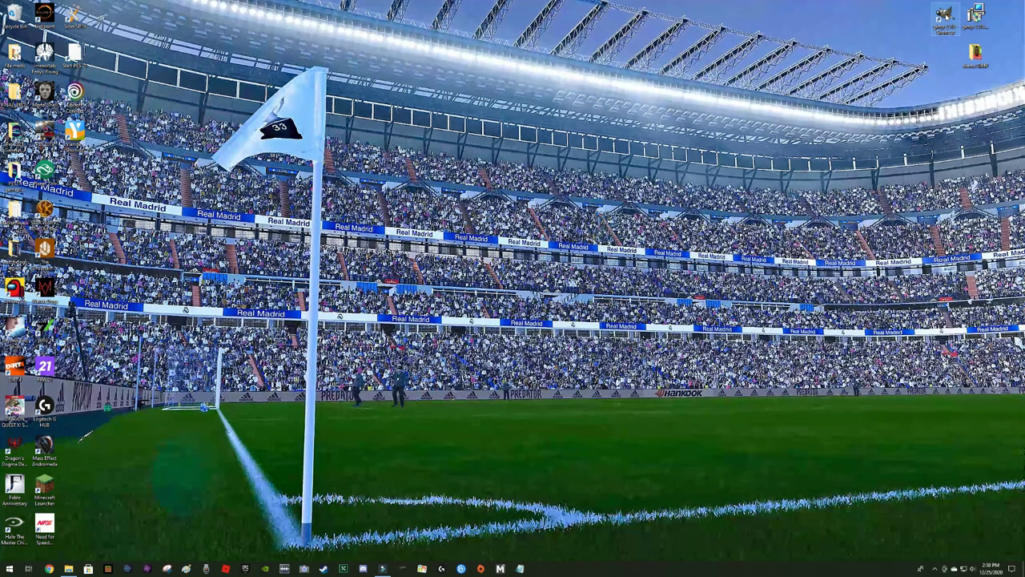
Step: Launch GIMP and drag the 'from Atlanta' headshot from the demo GIMP folder into it
{"action": "double_click", "coordinate": [975, 15]}
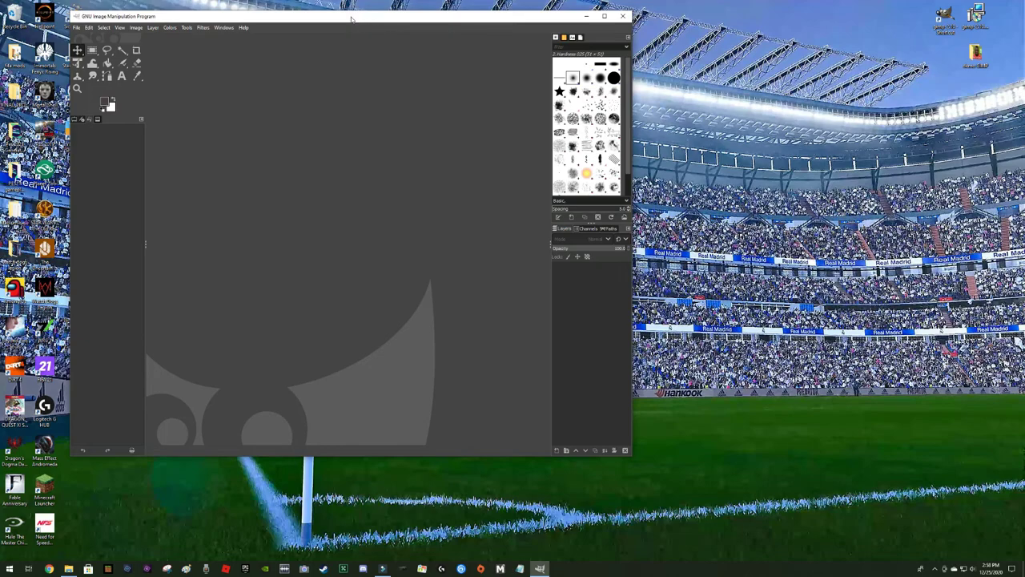
{"action": "key", "text": "alt+Tab"}
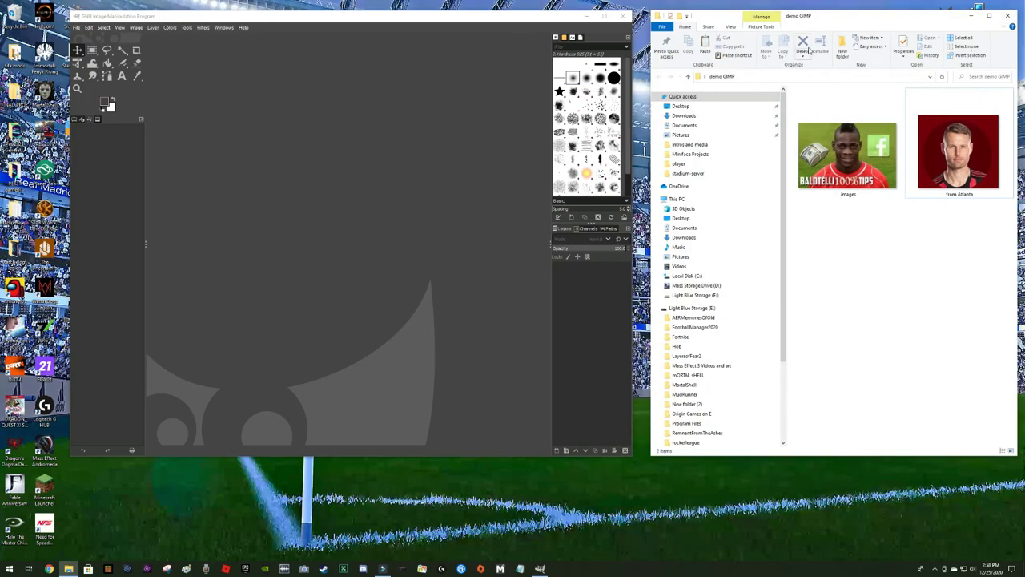
{"action": "left_click_drag", "start_coordinate": [792, 183], "coordinate": [766, 183]}
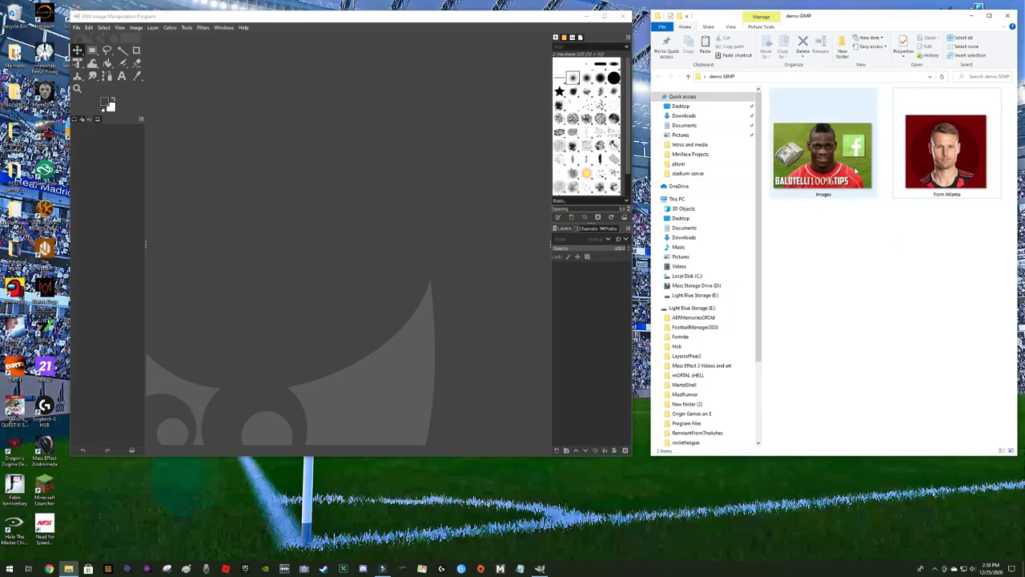
{"action": "left_click", "coordinate": [925, 167]}
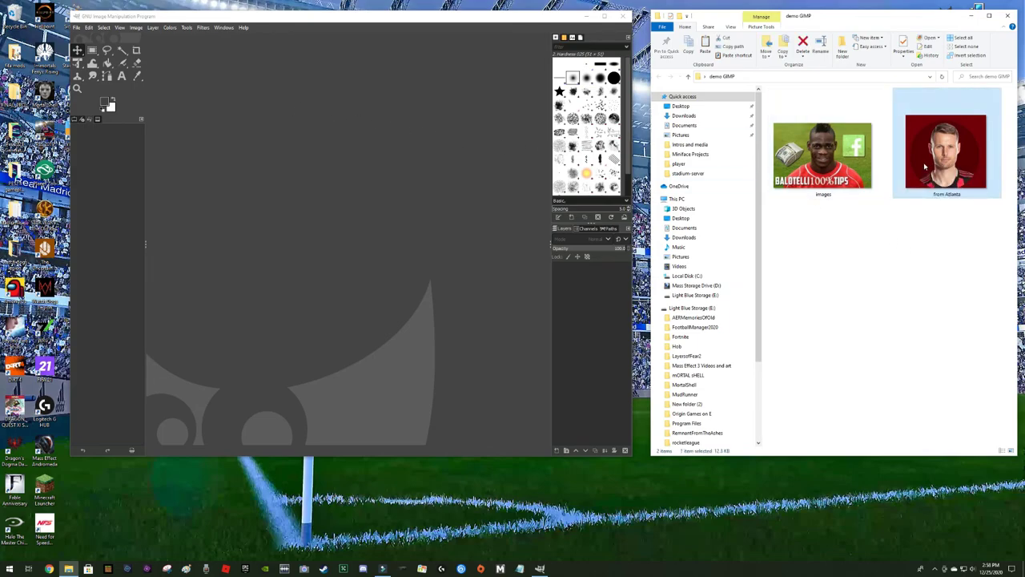
{"action": "left_click_drag", "start_coordinate": [925, 166], "coordinate": [337, 155]}
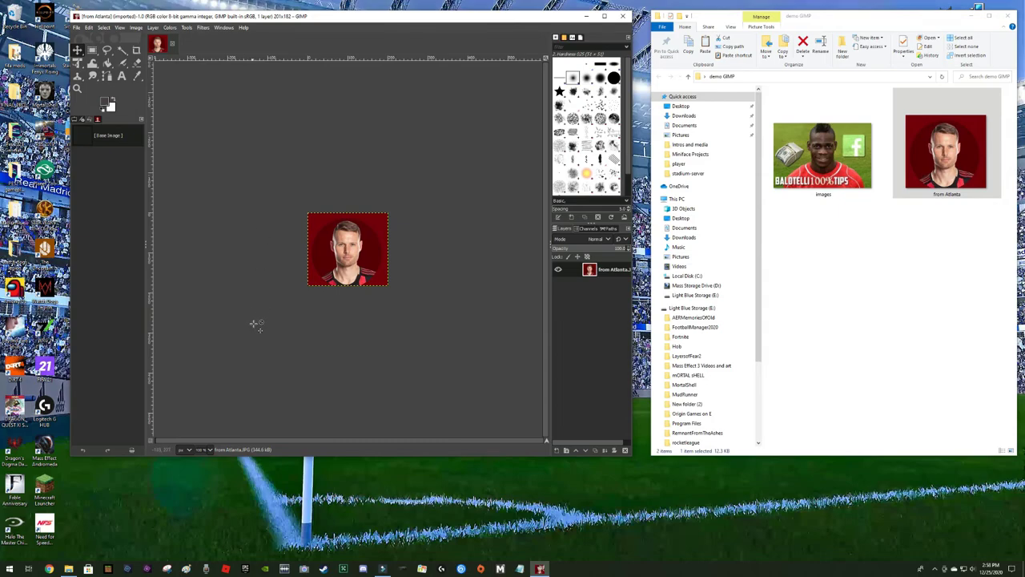
Step: Zoom the 'from Atlanta' image to 400% and pick the Fuzzy Select tool
{"action": "left_click", "coordinate": [211, 450]}
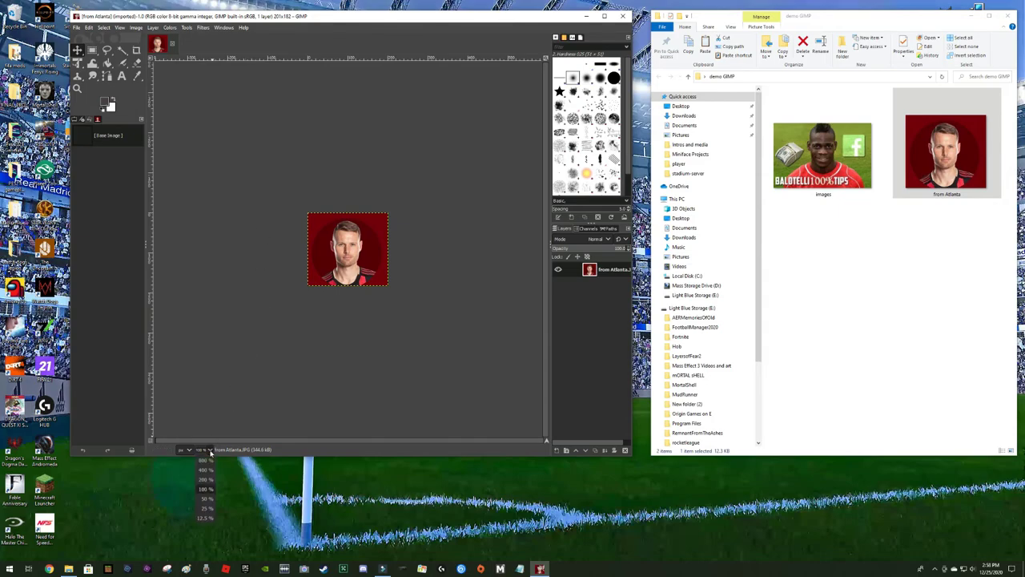
{"action": "left_click", "coordinate": [205, 470]}
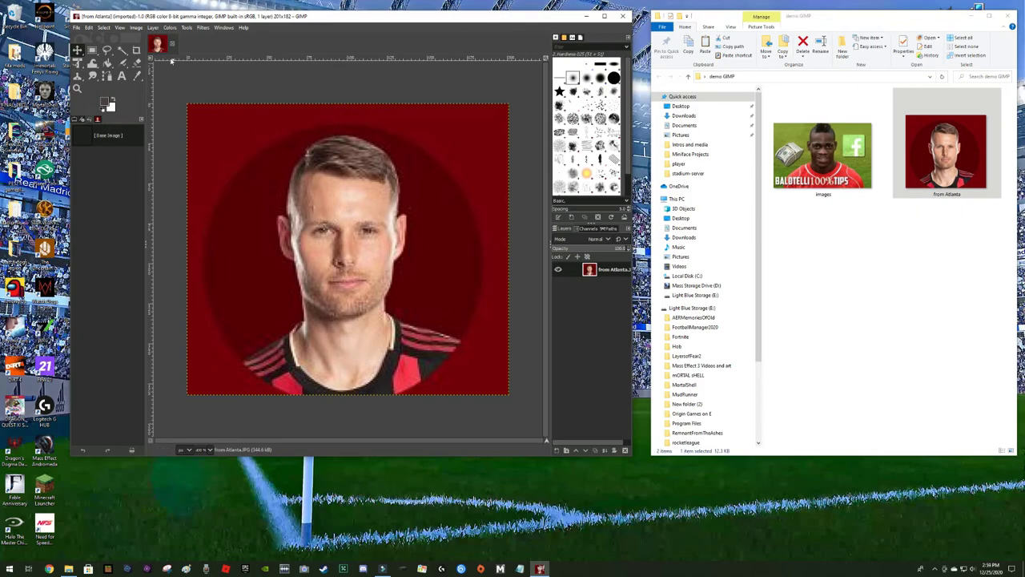
{"action": "left_click", "coordinate": [122, 50]}
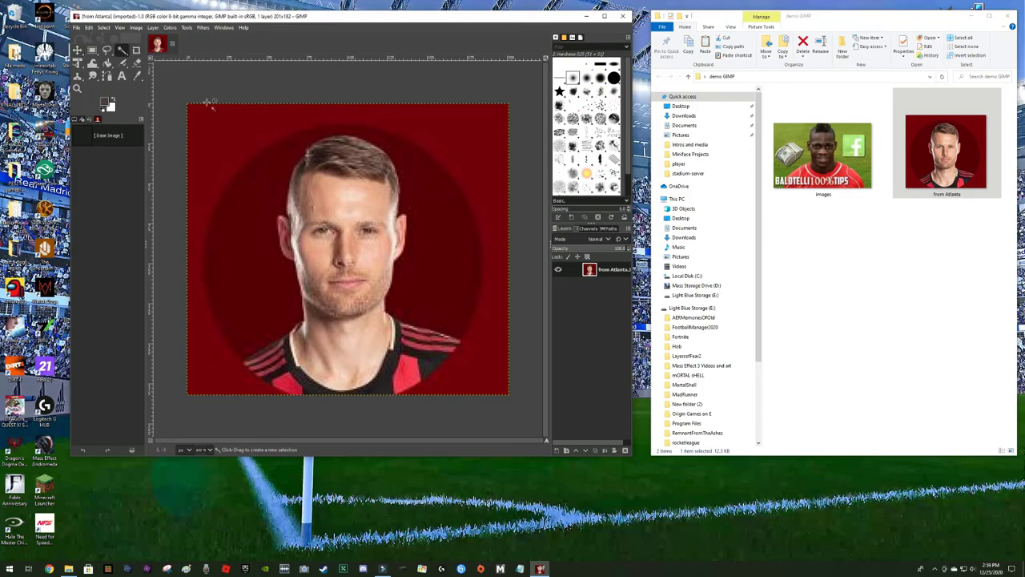
Step: Fuzzy-select the red corners, then Shift-add the red circle to the selection
{"action": "left_click", "coordinate": [222, 135]}
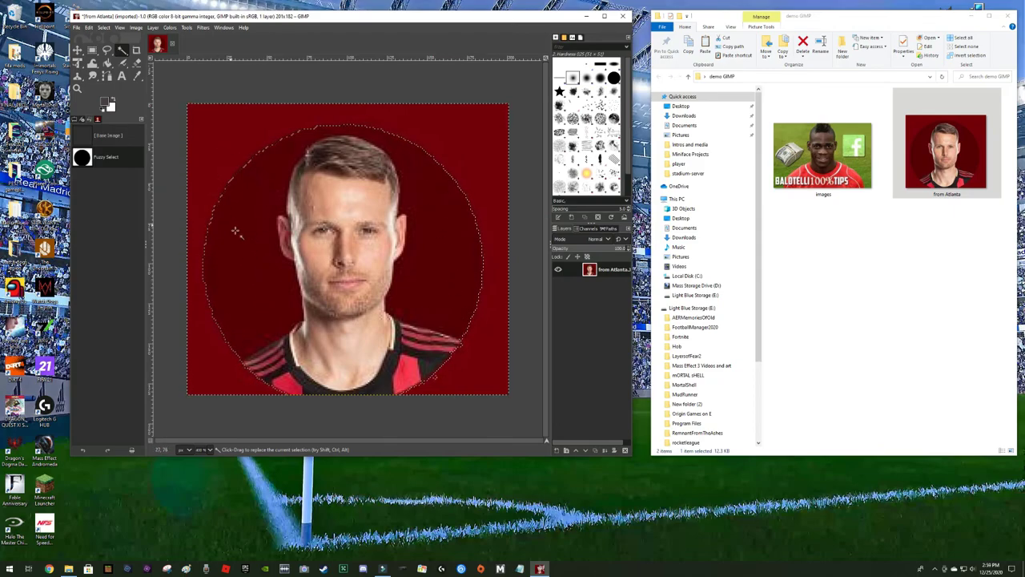
{"action": "key", "text": "shift"}
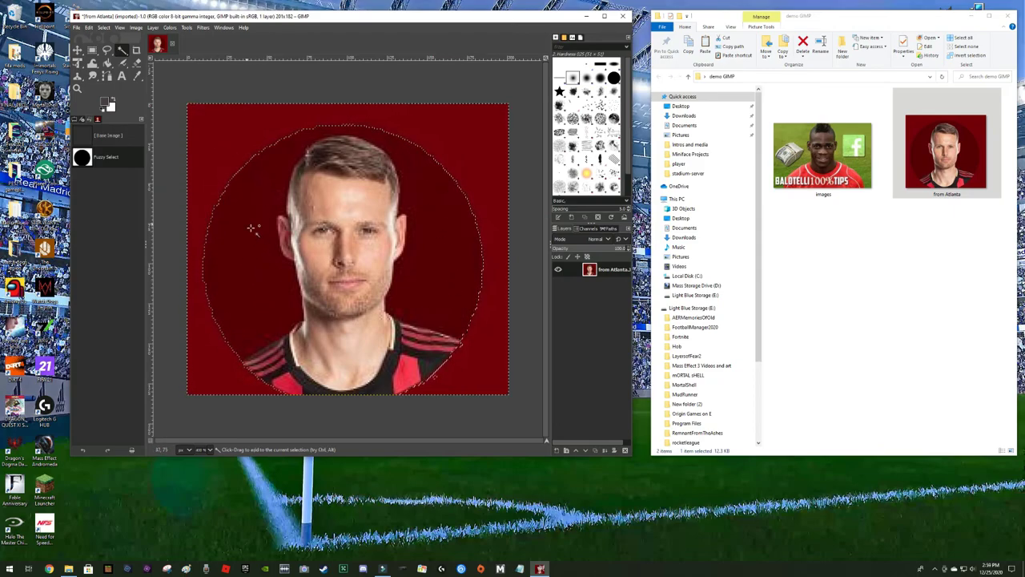
{"action": "left_click", "coordinate": [250, 219], "text": "shift"}
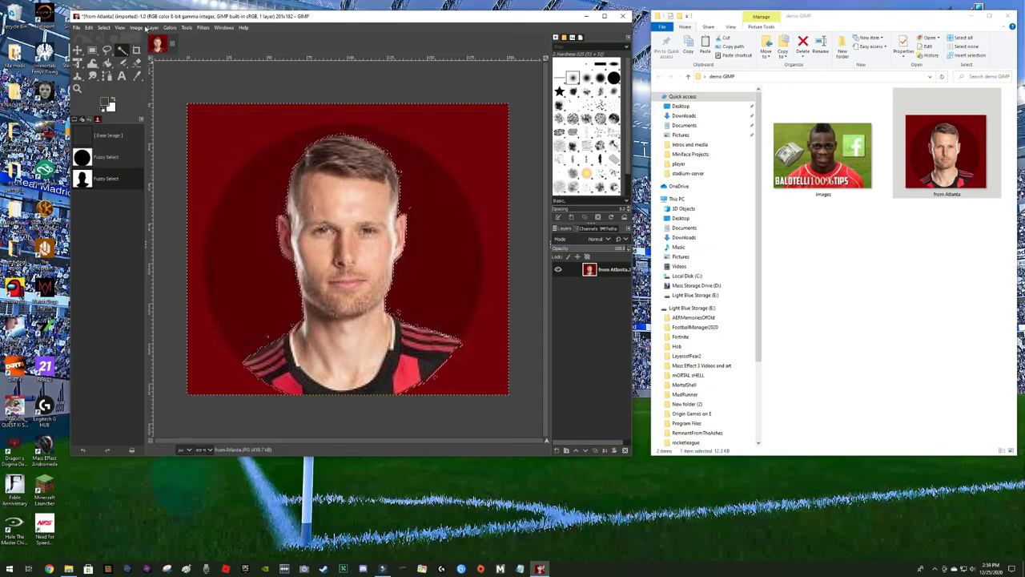
{"action": "left_click", "coordinate": [153, 27]}
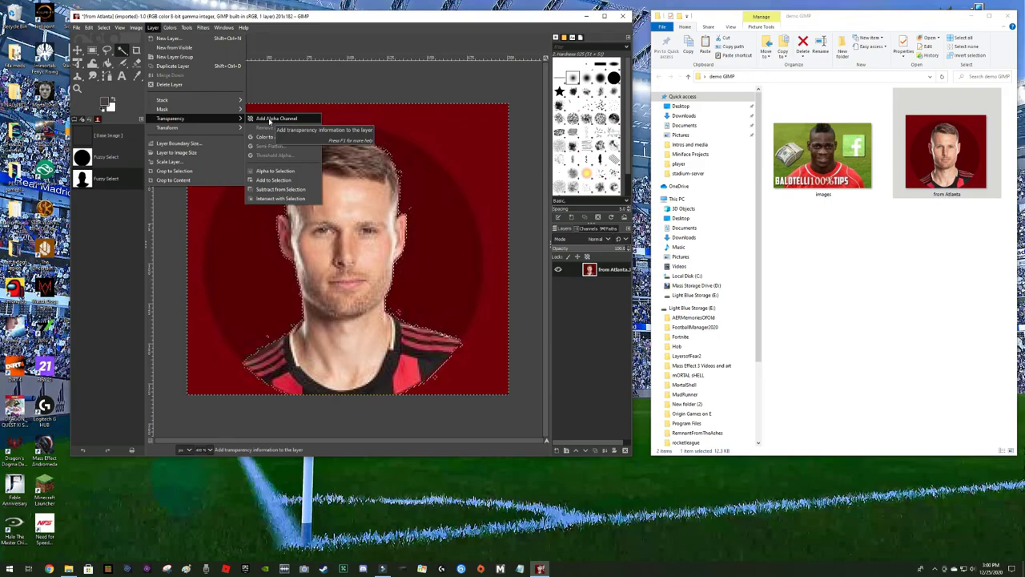
Step: Delete the selected red background, then undo the resulting white fill
{"action": "left_click", "coordinate": [269, 121]}
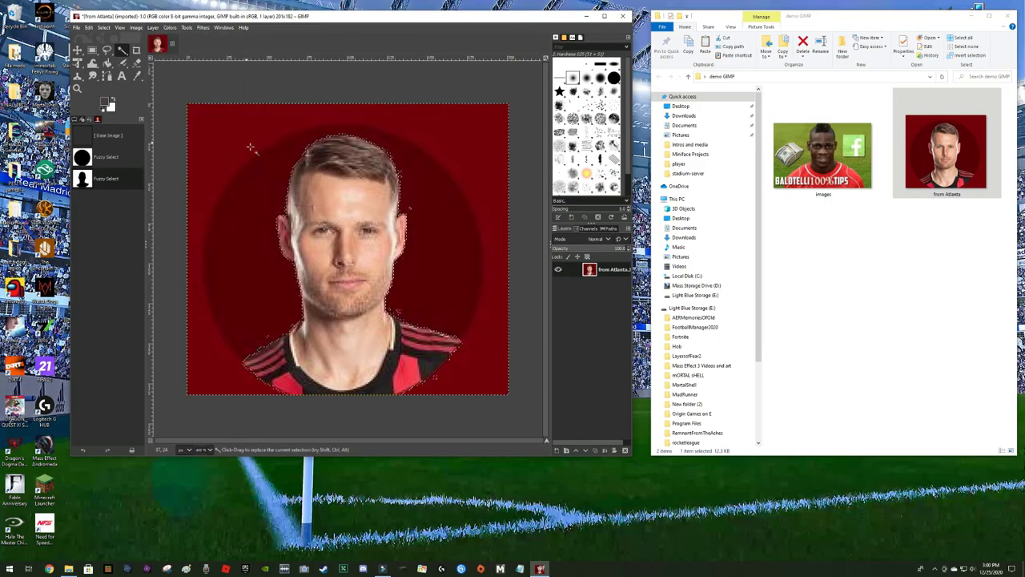
{"action": "key", "text": "Delete"}
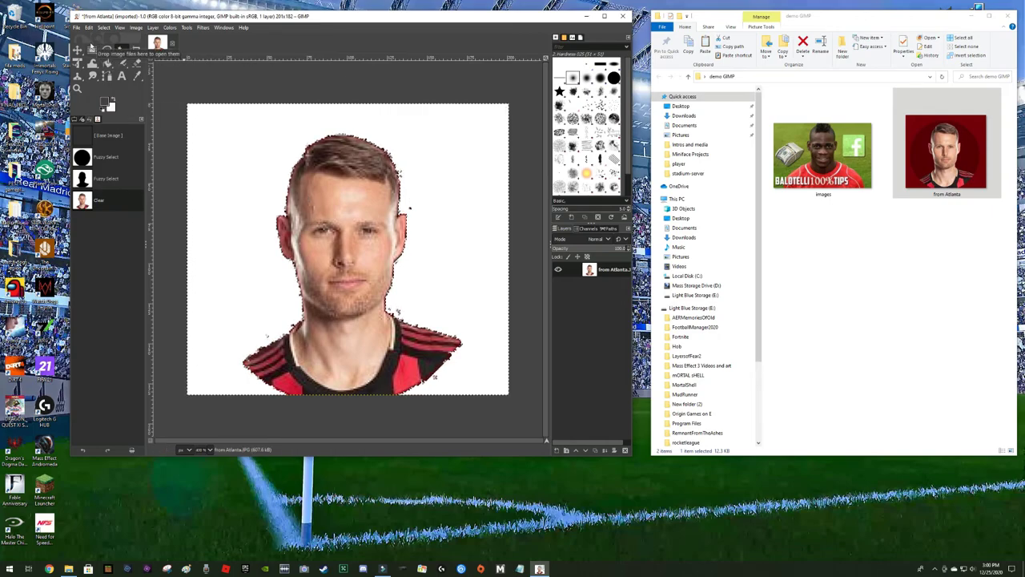
{"action": "left_click", "coordinate": [82, 449]}
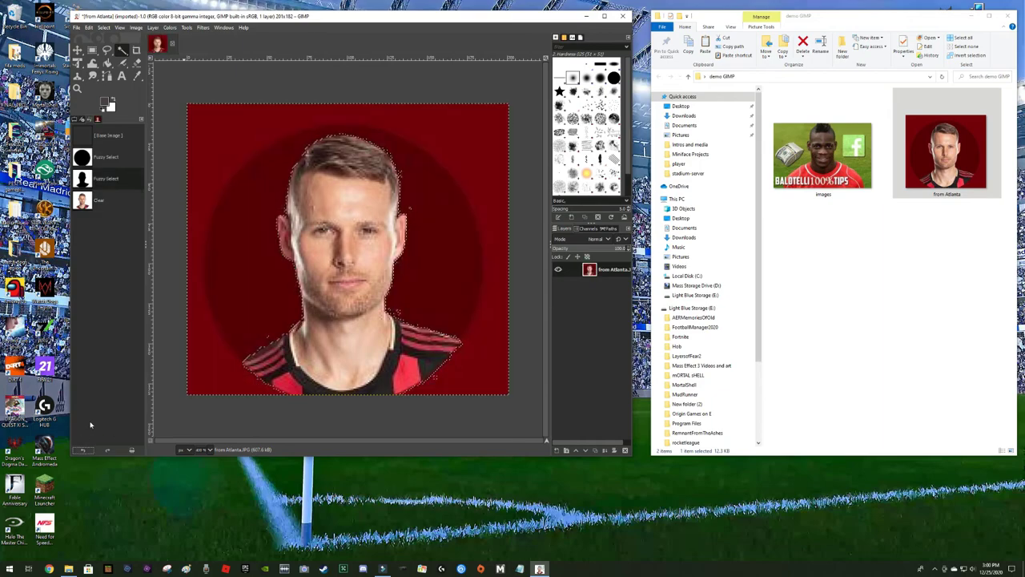
Step: Add an alpha channel via Layer > Transparency and delete the selected red background to transparency
{"action": "left_click", "coordinate": [136, 27]}
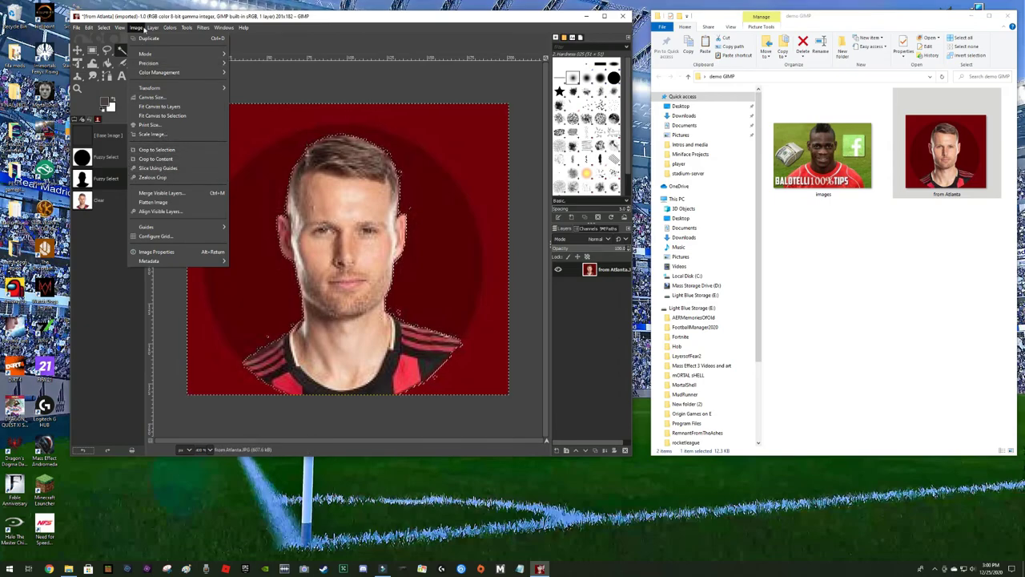
{"action": "mouse_move", "coordinate": [154, 29]}
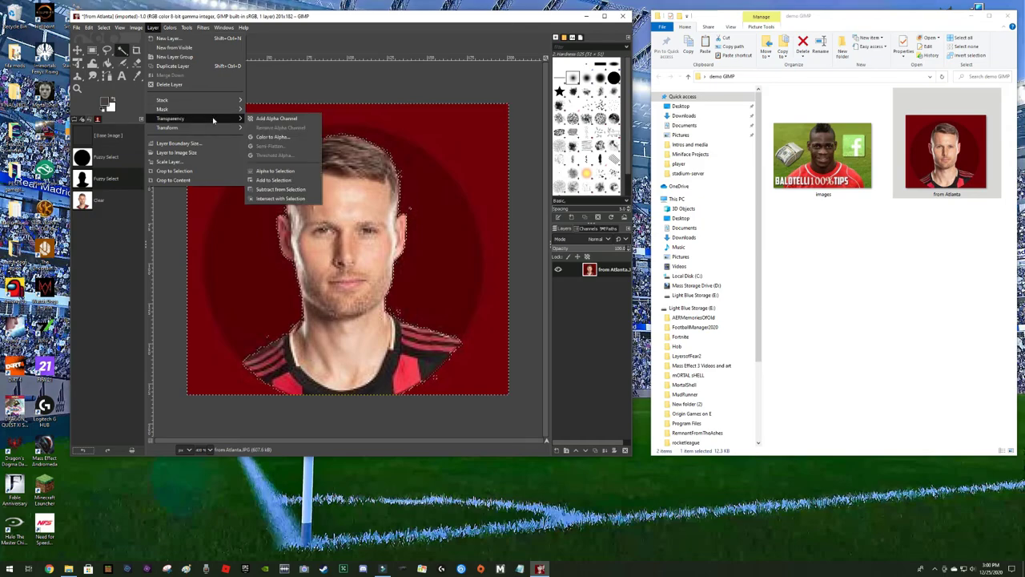
{"action": "left_click", "coordinate": [275, 118]}
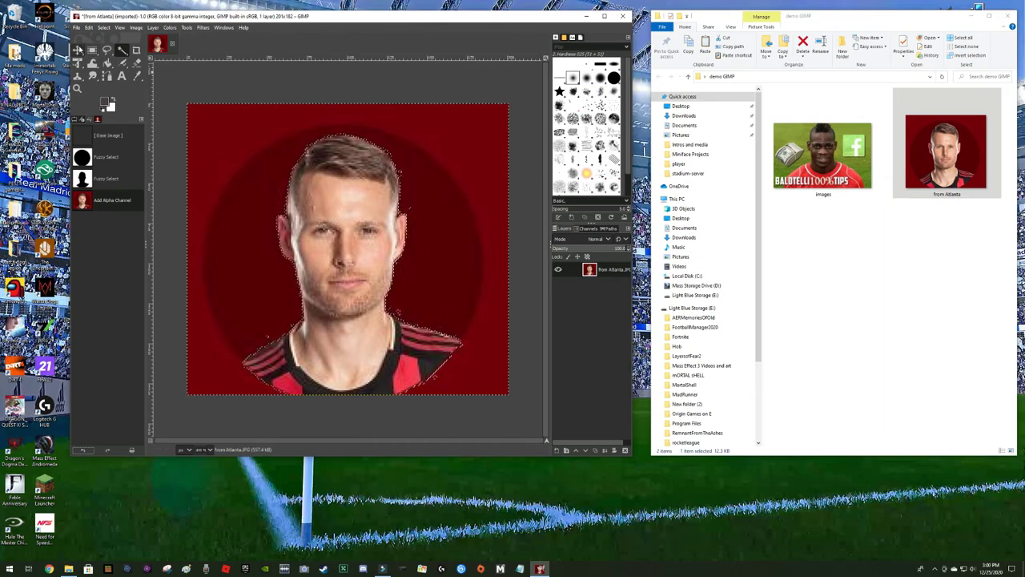
{"action": "left_click", "coordinate": [77, 50]}
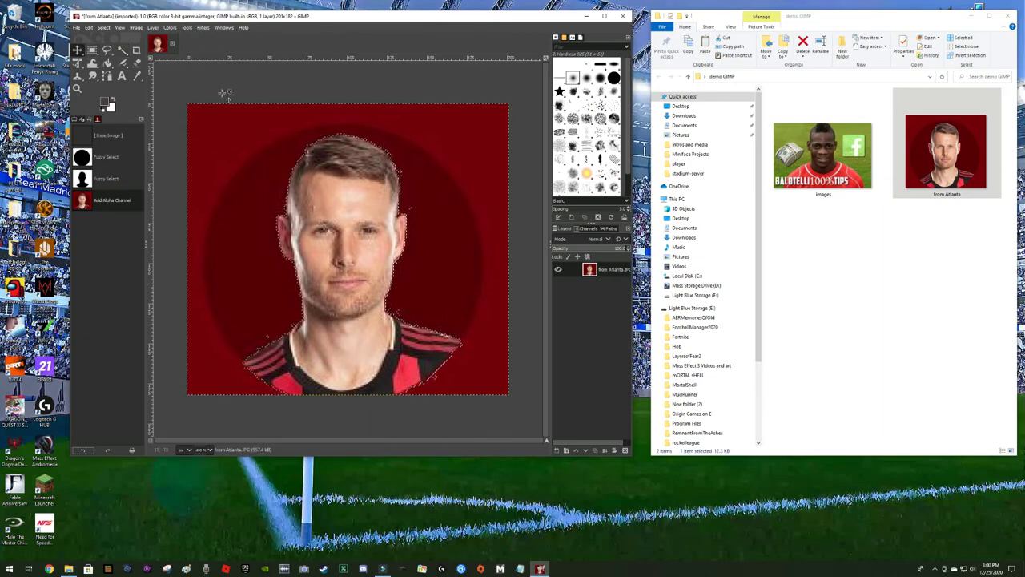
{"action": "left_click", "coordinate": [240, 138]}
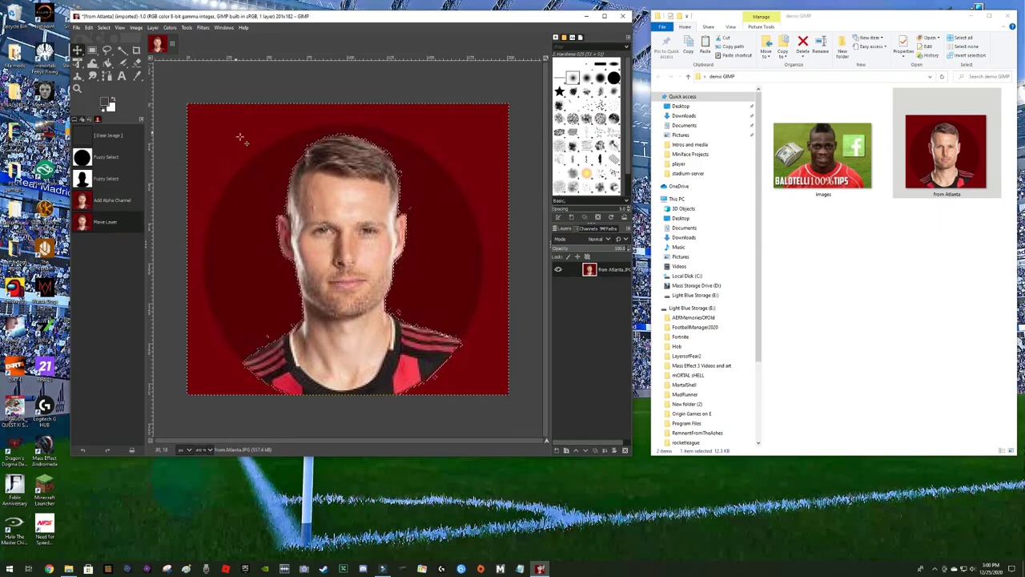
{"action": "key", "text": "Delete"}
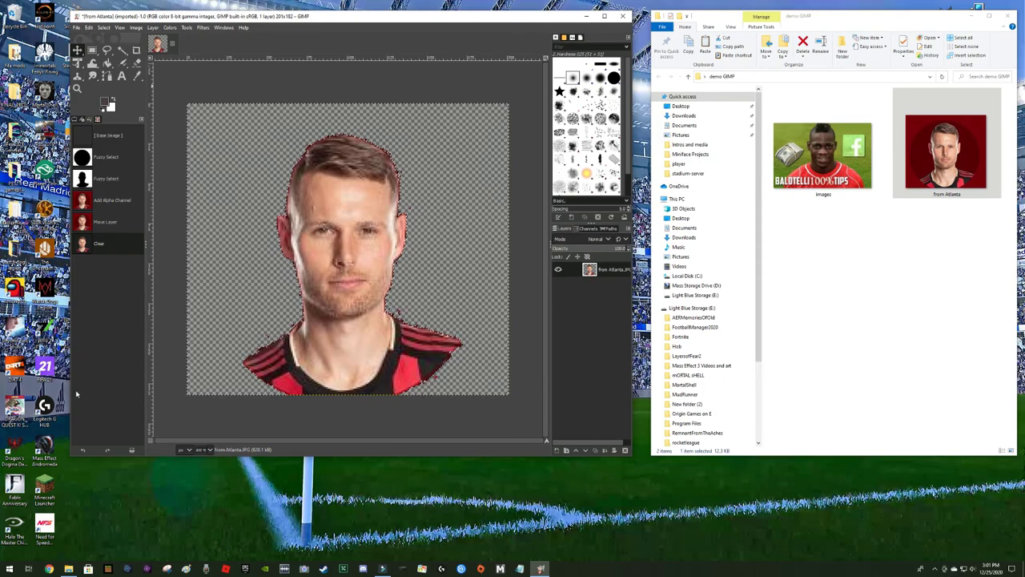
{"action": "left_click", "coordinate": [83, 451]}
Step: Undo all edits back to the original image and choose the Free Select tool
{"action": "left_click", "coordinate": [82, 451]}
{"action": "left_click", "coordinate": [83, 451]}
{"action": "left_click", "coordinate": [83, 451]}
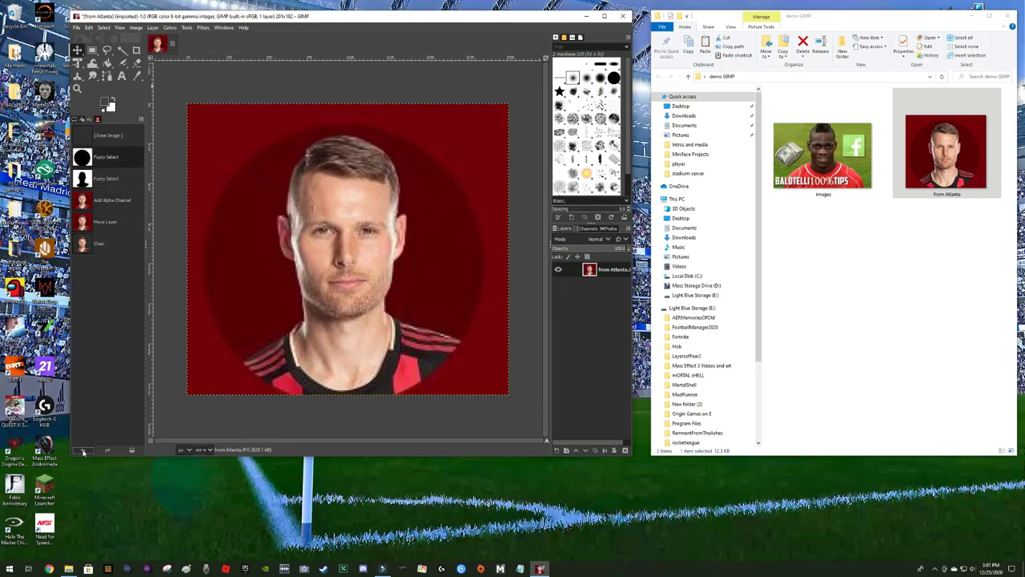
{"action": "left_click", "coordinate": [83, 450]}
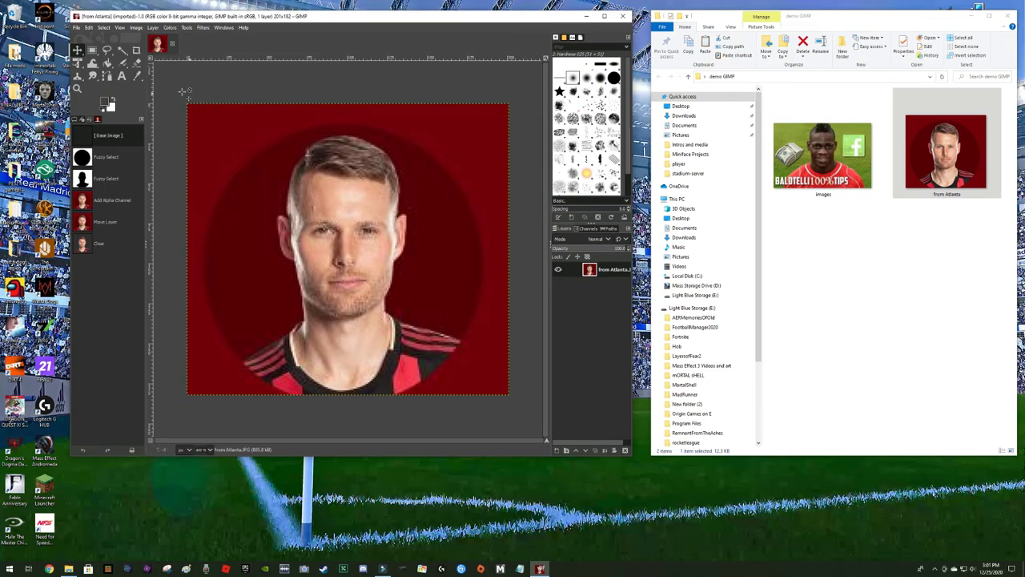
{"action": "left_click", "coordinate": [107, 50]}
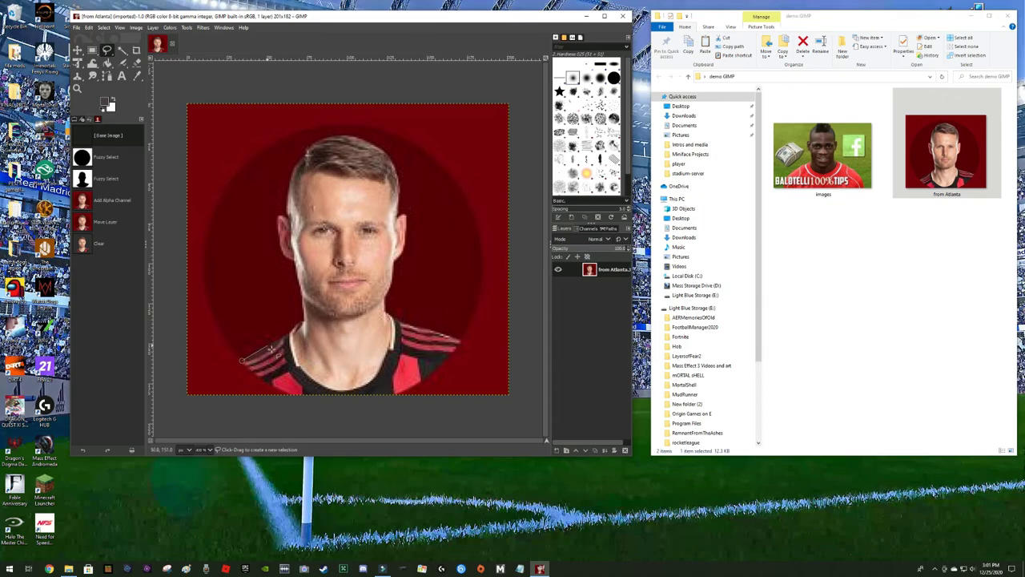
Step: Trace outline points from the left shoulder up the left ear and across the hair
{"action": "left_click", "coordinate": [274, 342]}
{"action": "left_click", "coordinate": [295, 329]}
{"action": "left_click", "coordinate": [305, 318]}
{"action": "left_click", "coordinate": [302, 297]}
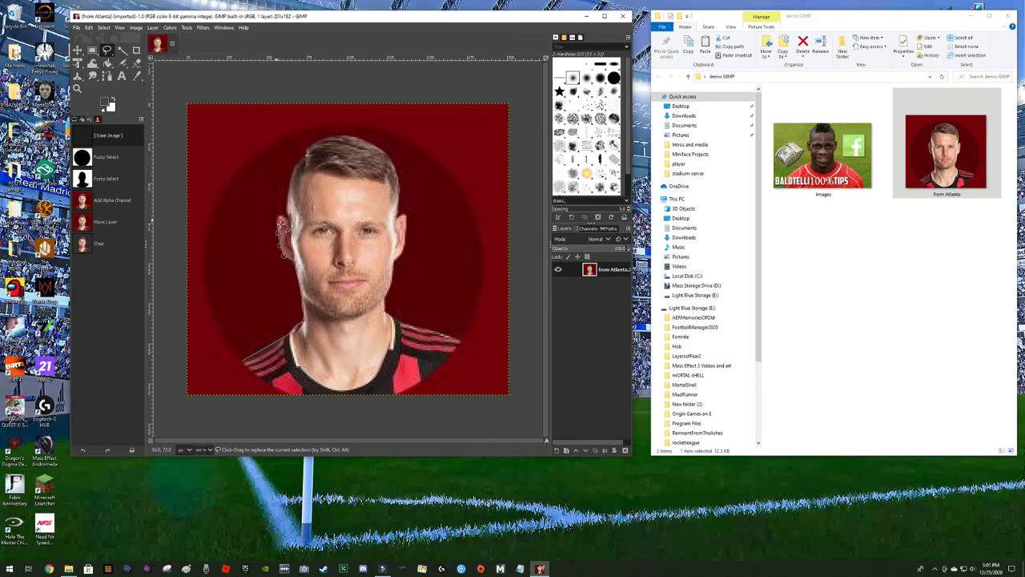
{"action": "left_click", "coordinate": [279, 216]}
{"action": "left_click", "coordinate": [287, 205]}
{"action": "left_click", "coordinate": [289, 192]}
{"action": "left_click", "coordinate": [306, 152]}
{"action": "left_click", "coordinate": [327, 136]}
{"action": "left_click", "coordinate": [340, 134]}
{"action": "left_click", "coordinate": [364, 139]}
{"action": "left_click", "coordinate": [385, 150]}
Step: Continue the outline down the right side, shoulder and bottom edge, then close and commit it
{"action": "left_click", "coordinate": [393, 163]}
{"action": "left_click", "coordinate": [399, 178]}
{"action": "left_click", "coordinate": [399, 197]}
{"action": "left_click", "coordinate": [404, 214]}
{"action": "left_click", "coordinate": [408, 226]}
{"action": "left_click", "coordinate": [393, 262]}
{"action": "left_click", "coordinate": [392, 290]}
{"action": "left_click", "coordinate": [393, 316]}
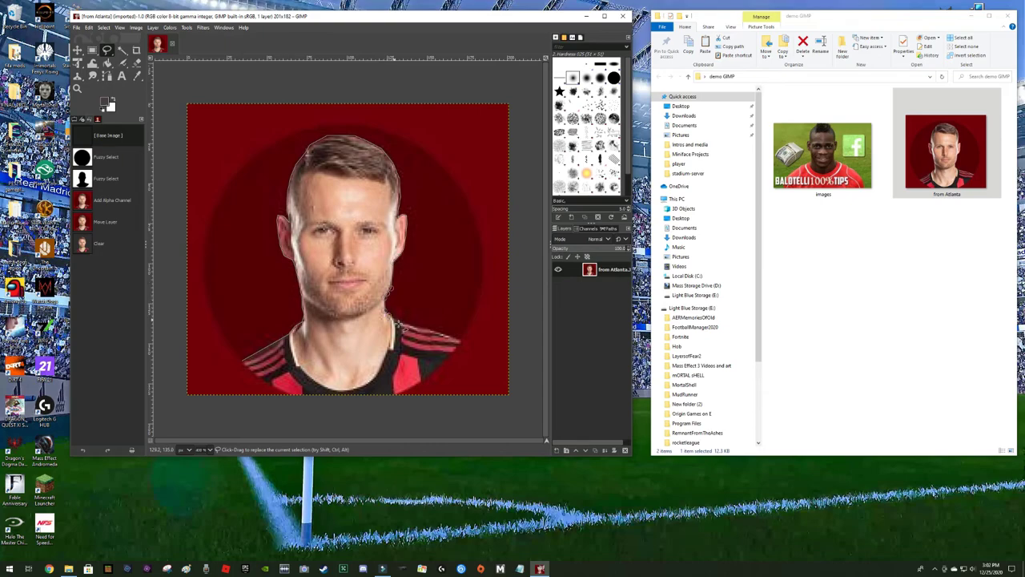
{"action": "left_click", "coordinate": [449, 337]}
{"action": "left_click", "coordinate": [462, 341]}
{"action": "left_click", "coordinate": [447, 355]}
{"action": "left_click", "coordinate": [426, 379]}
{"action": "left_click", "coordinate": [405, 394]}
{"action": "left_click", "coordinate": [279, 391]}
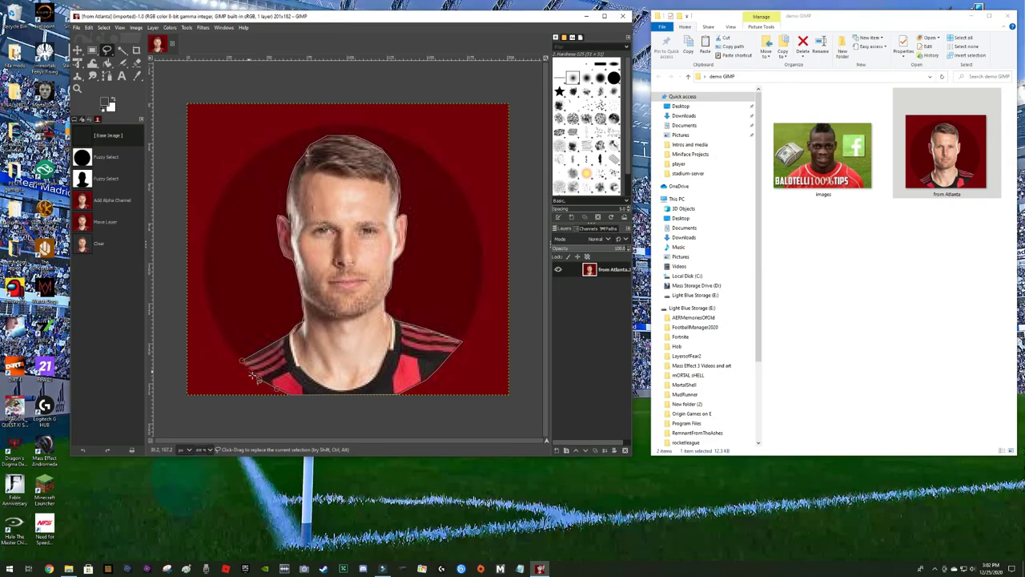
{"action": "left_click", "coordinate": [241, 362]}
{"action": "key", "text": "Return"}
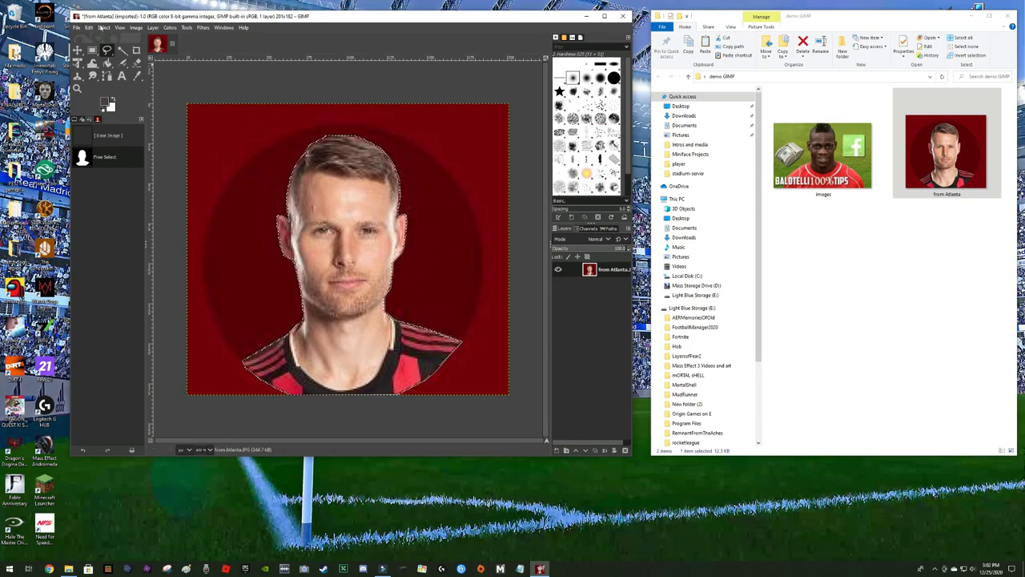
Step: Invert the selection, add an alpha channel, and delete the red background to transparency
{"action": "left_click", "coordinate": [105, 28]}
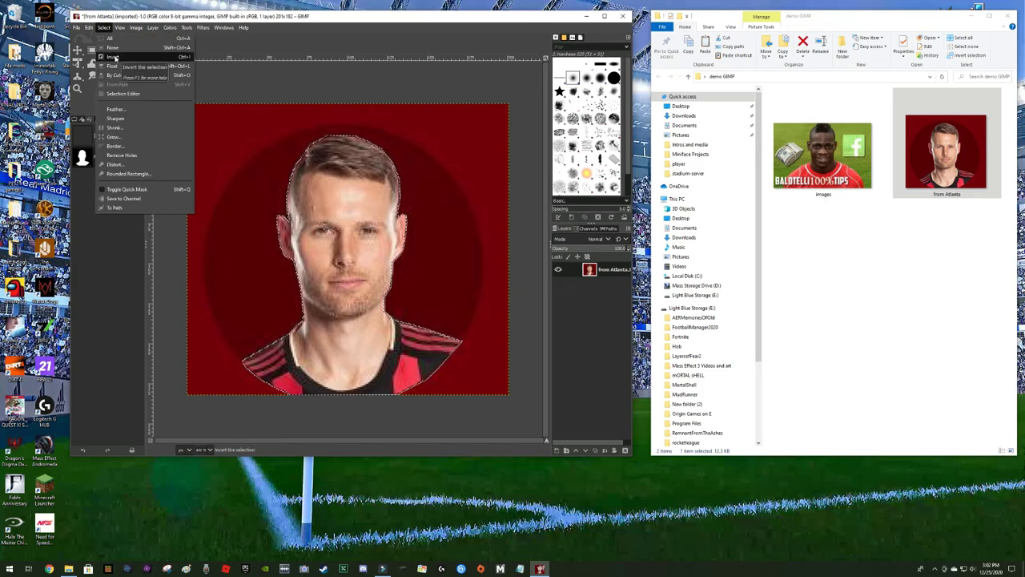
{"action": "left_click", "coordinate": [115, 57]}
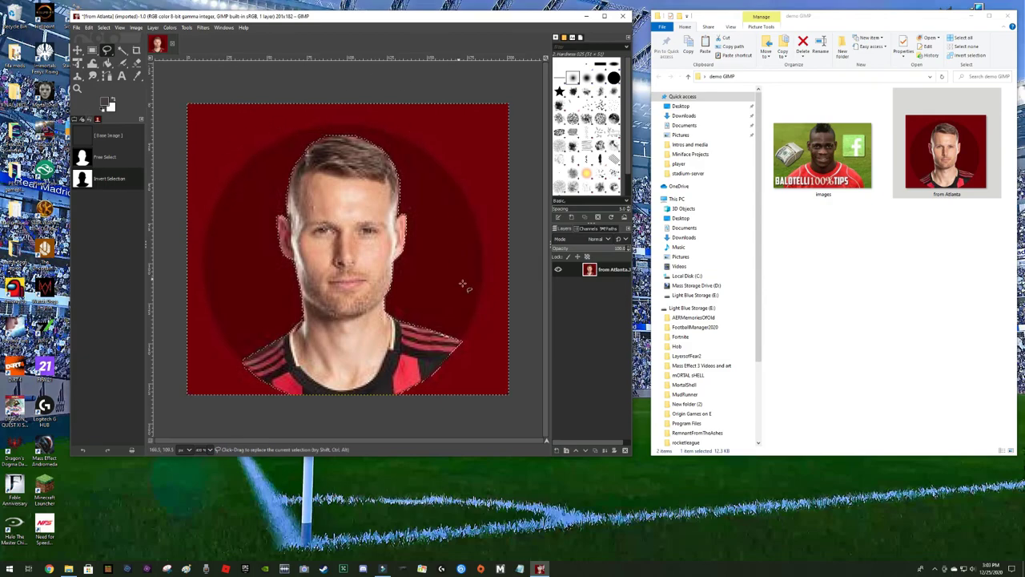
{"action": "left_click", "coordinate": [152, 28]}
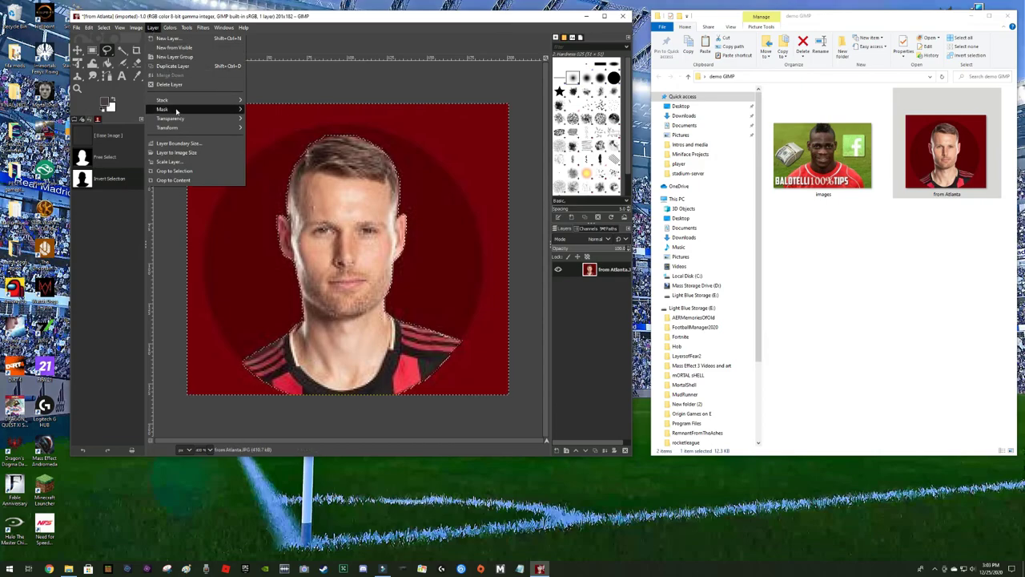
{"action": "left_click", "coordinate": [269, 120]}
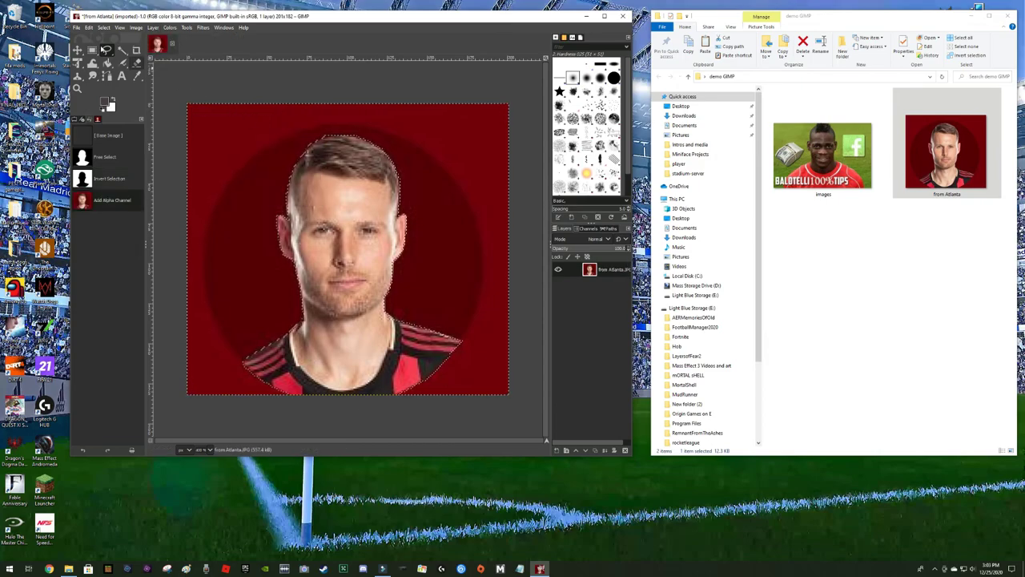
{"action": "left_click", "coordinate": [78, 50]}
{"action": "left_click", "coordinate": [218, 127]}
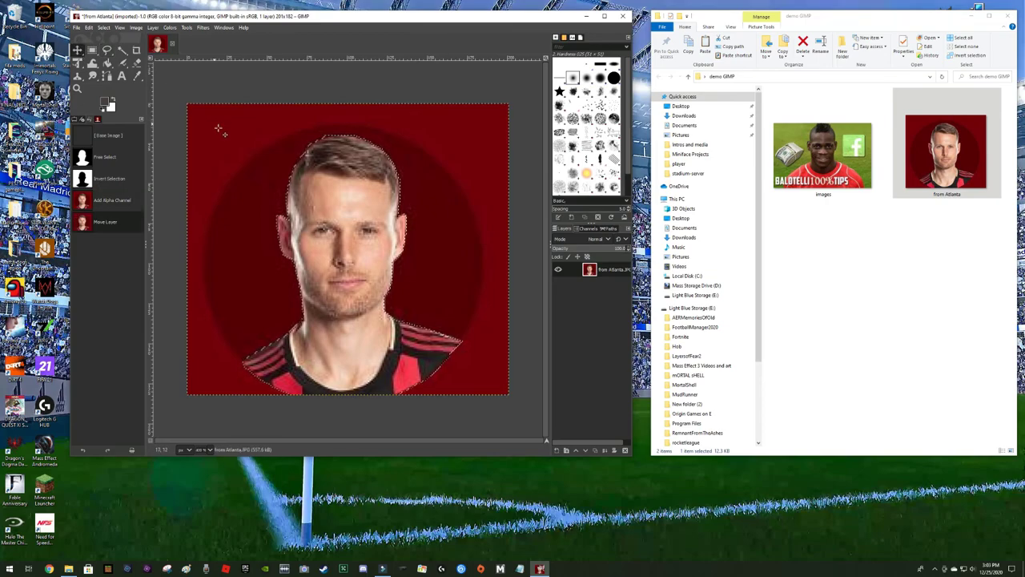
{"action": "key", "text": "Delete"}
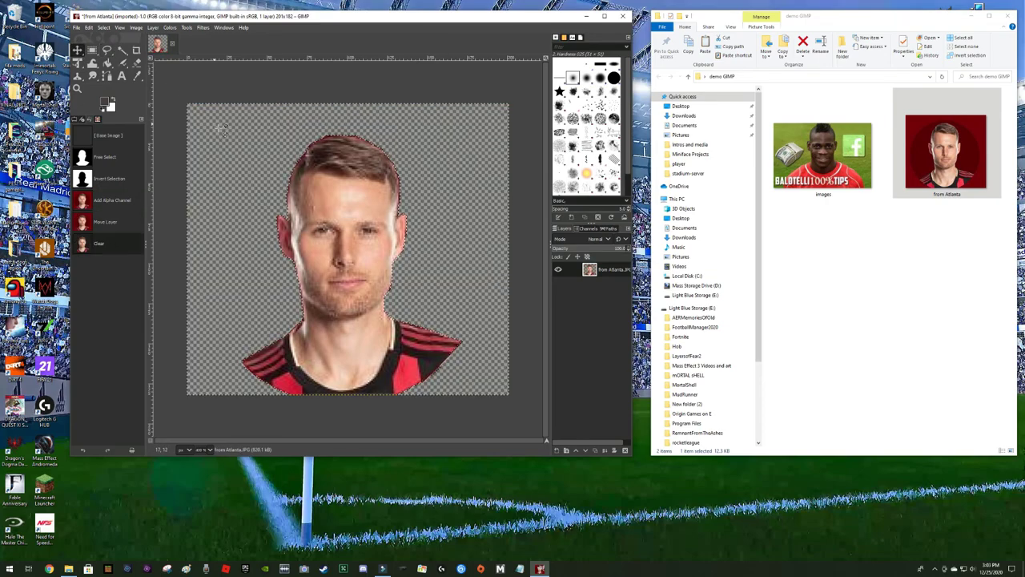